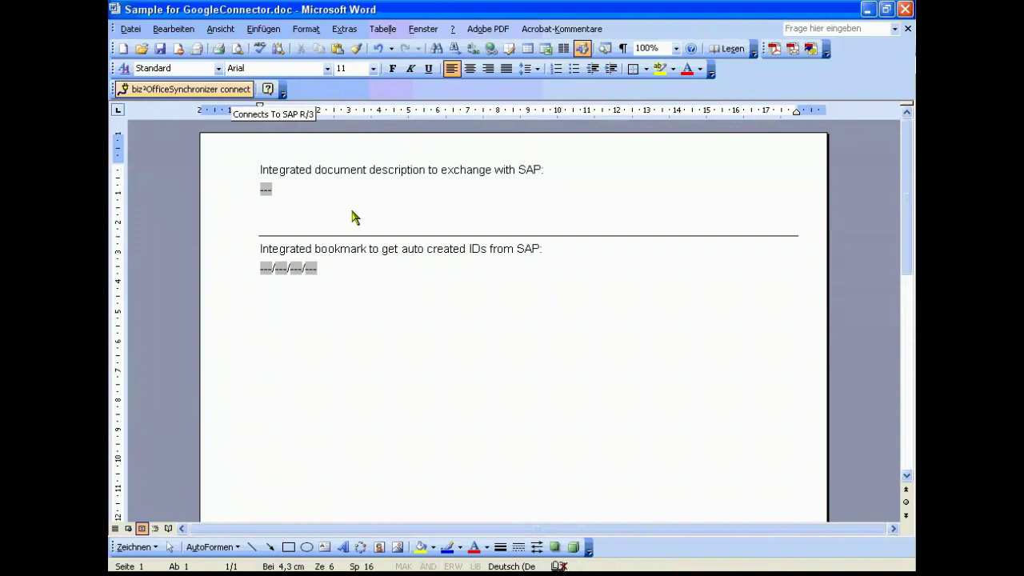
Link the Word file to SAP and create a new DIR with customer number and 'An example for GoogleConnector' description
click(234, 95)
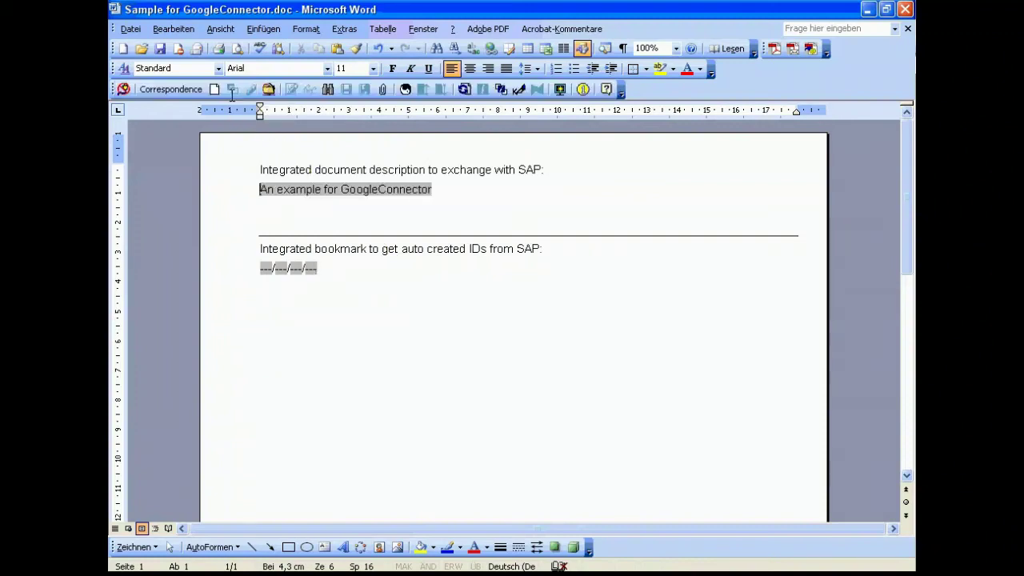
click(261, 189)
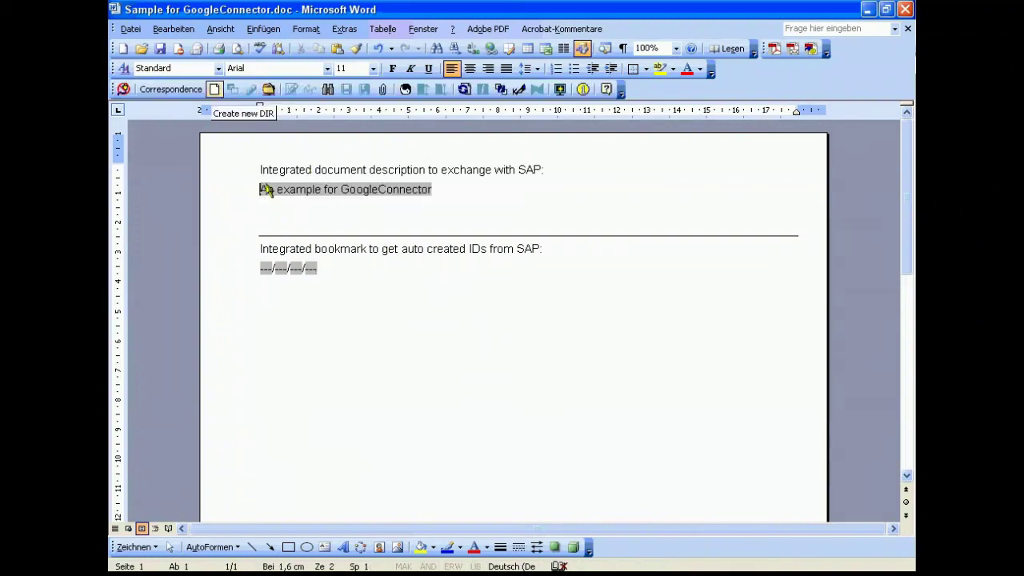
click(214, 89)
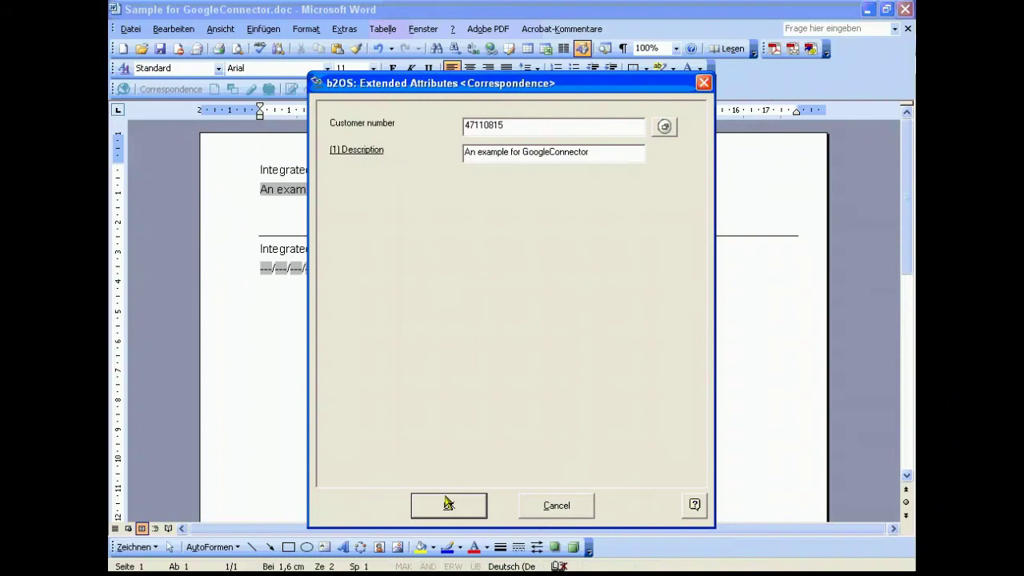
Accept ID 1003943/XSV/000/01 and store the original in SAP R/3 with state In work
click(448, 505)
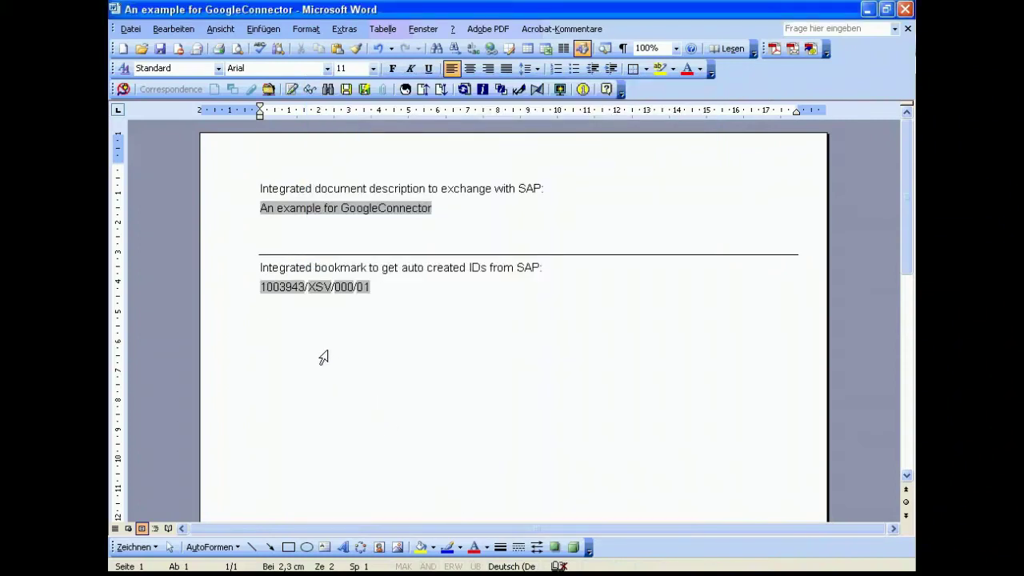
click(249, 290)
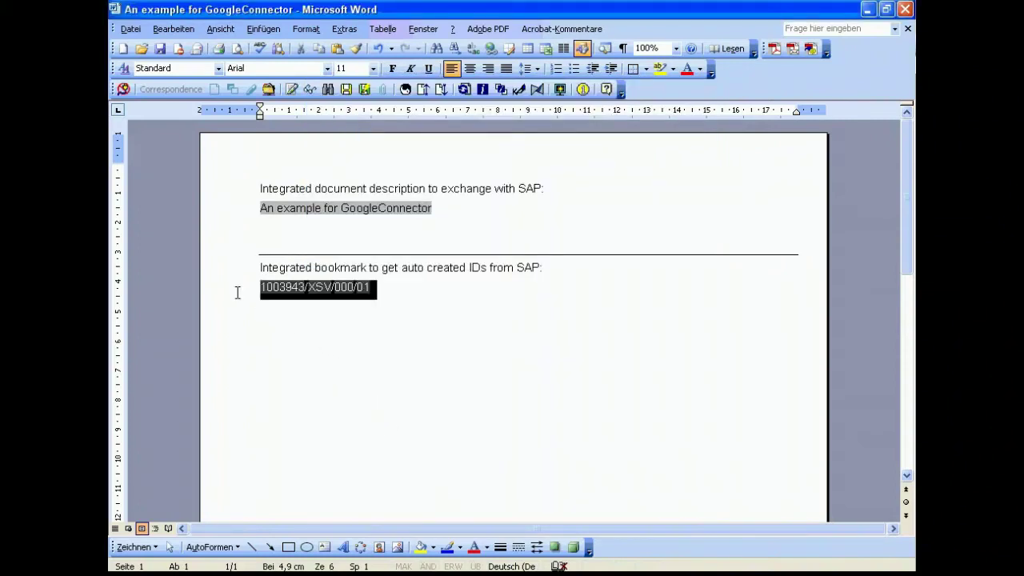
click(433, 298)
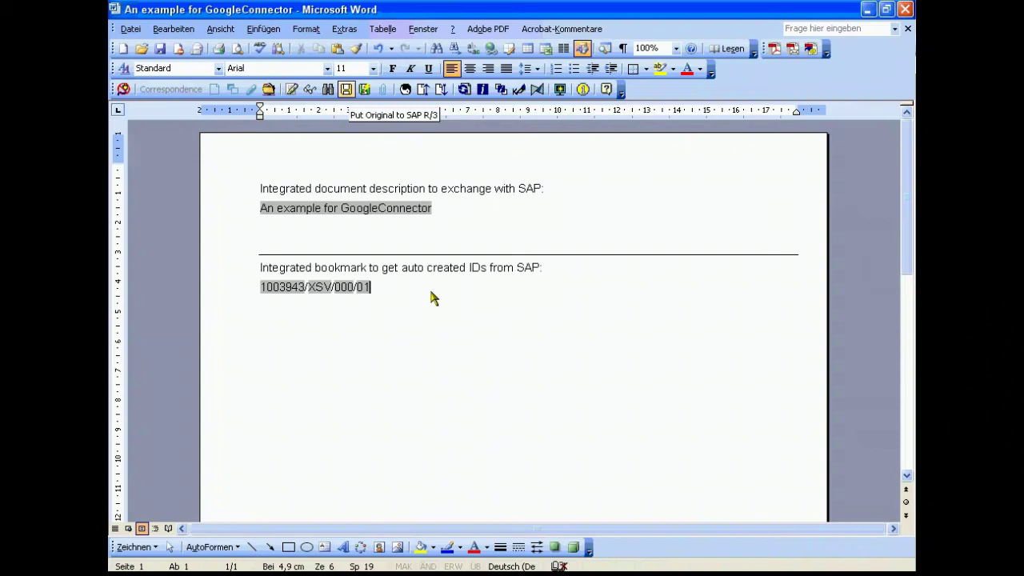
click(347, 90)
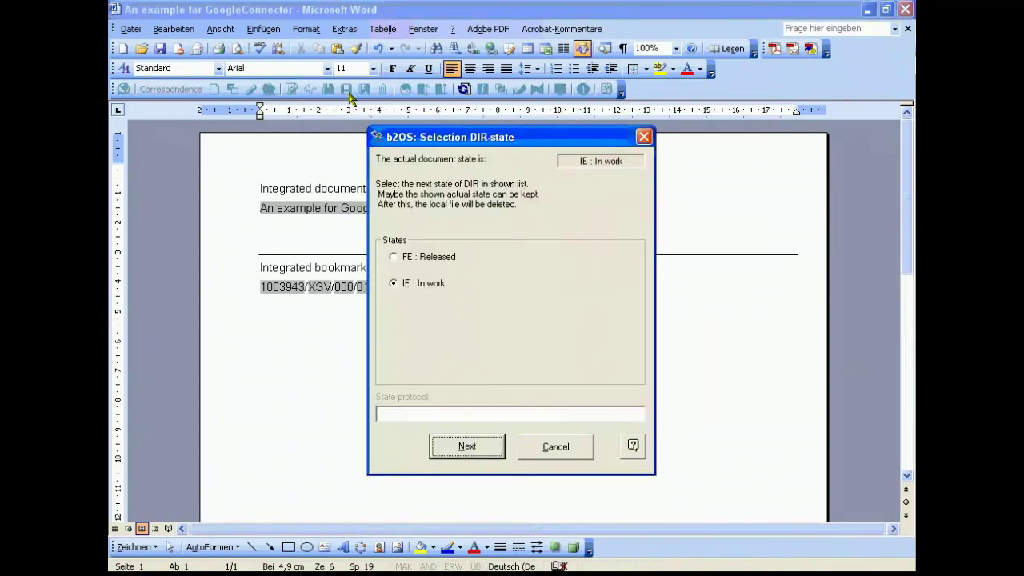
click(467, 447)
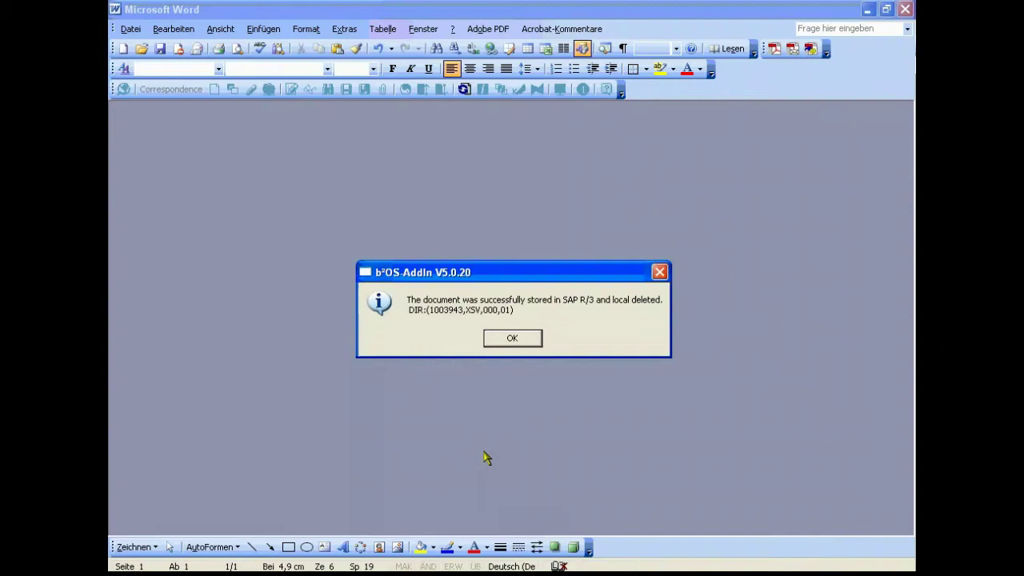
Dismiss the storage message, reload the Google Docs list to show the new entries, and return to Word
click(512, 338)
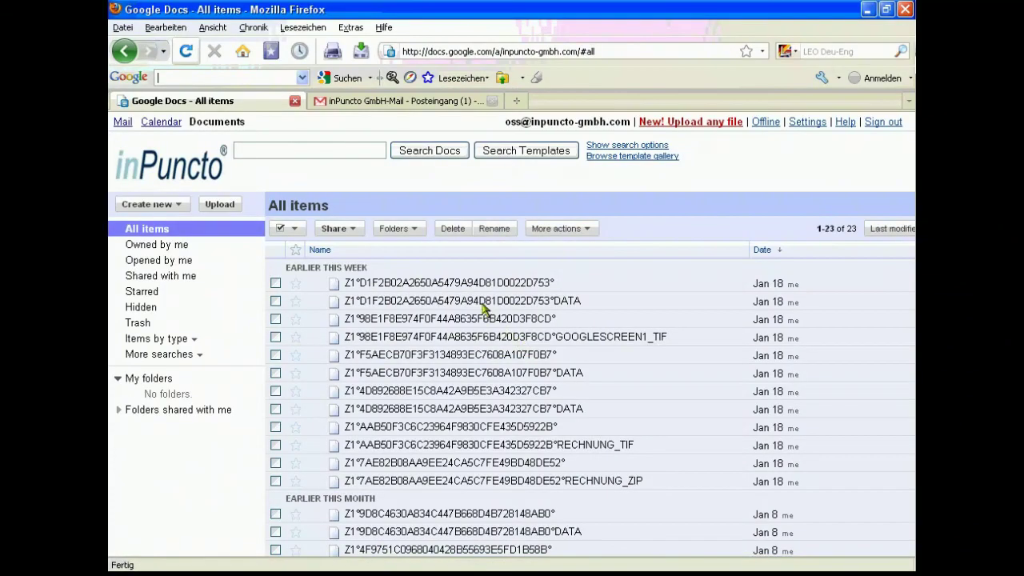
click(186, 53)
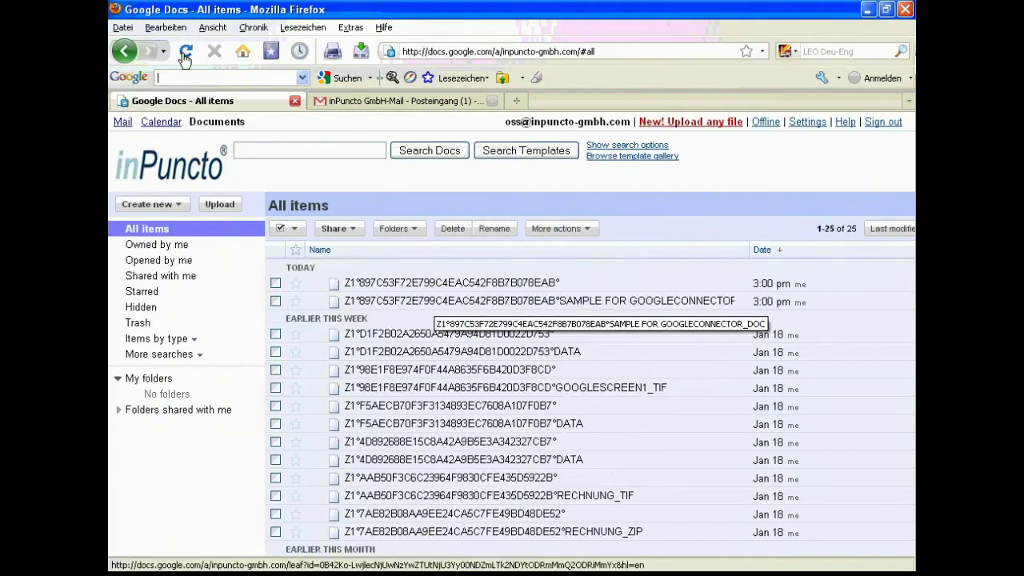
click(439, 313)
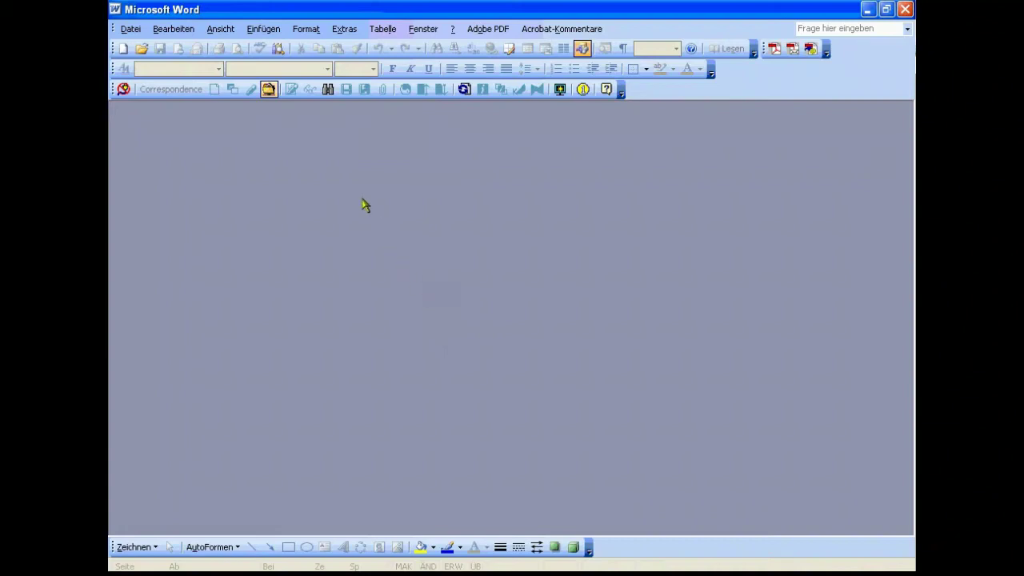
Reopen '1 XSV An example for GoogleConnector' read-only from the recent DIR list, then enter /ncv04n
click(270, 90)
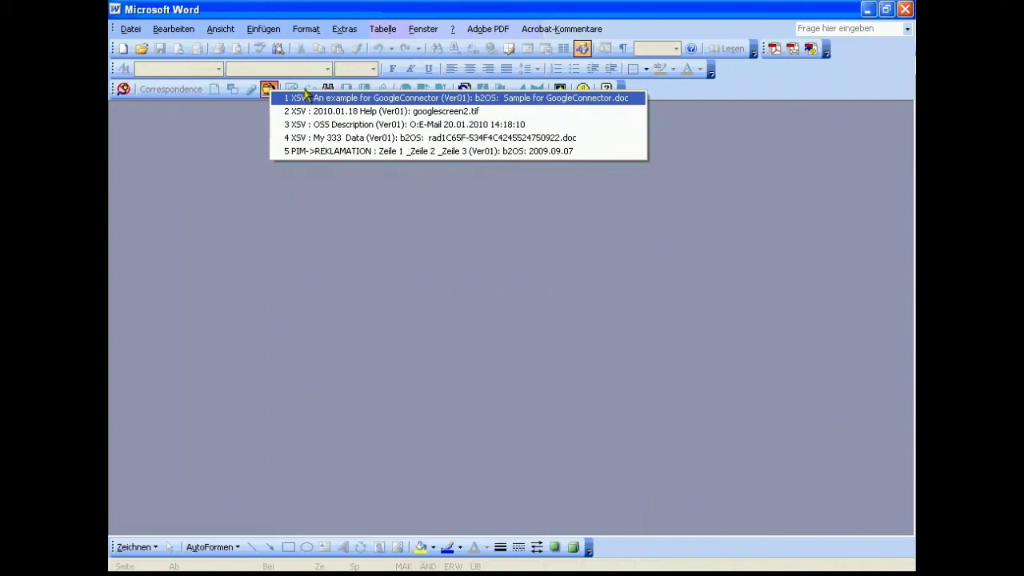
click(305, 96)
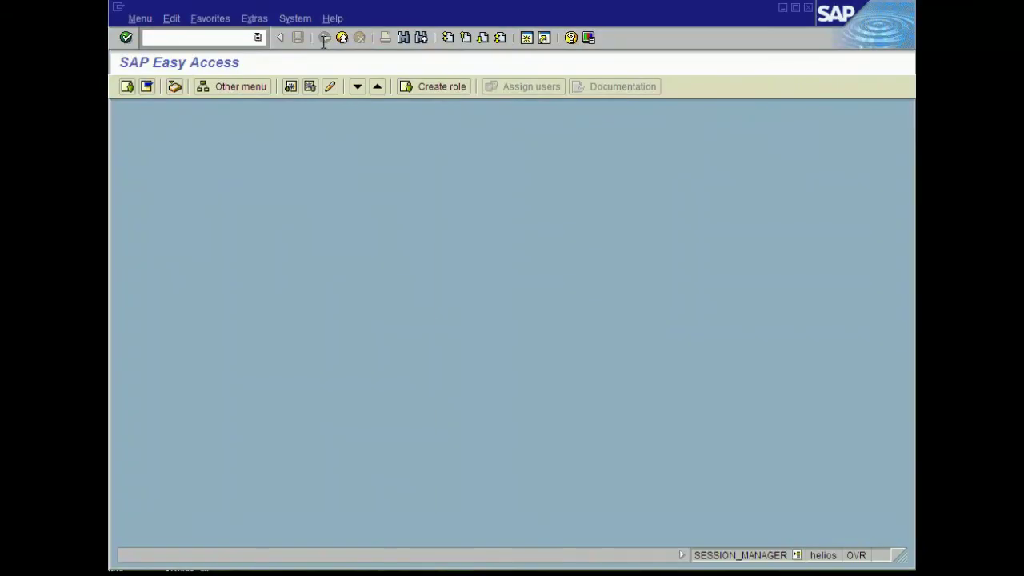
text(/ncv04n)
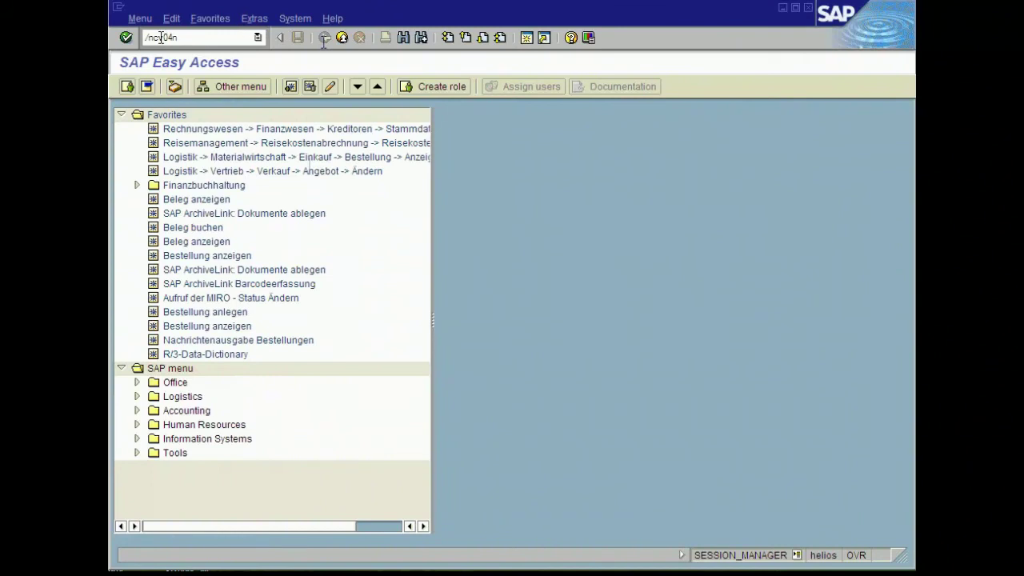
In Find Document, enter type XSV, the user name, description an* and date from 20.01.10
key(Return)
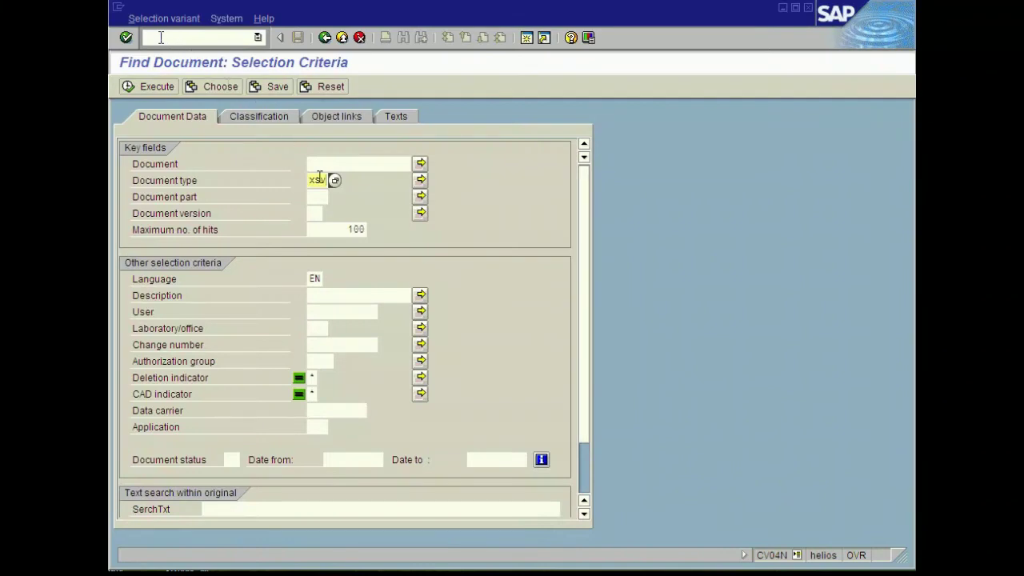
key(Tab)
key(Tab)
key(Tab)
key(Tab)
key(Tab)
key(Tab)
text(solberg)
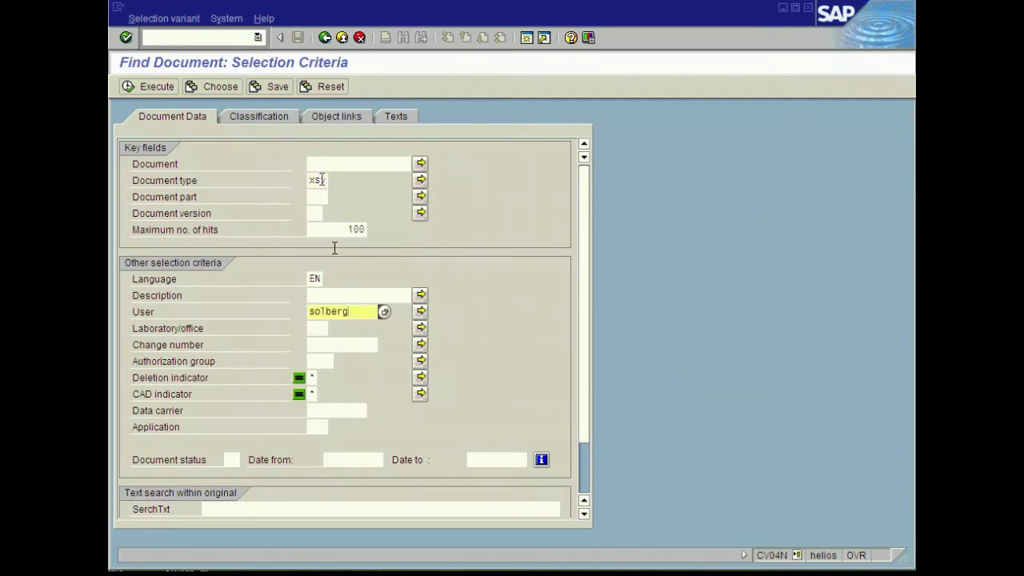
click(331, 296)
text(an*)
key(Tab)
key(Tab)
key(Tab)
key(Tab)
key(Tab)
key(Tab)
key(Tab)
key(Tab)
key(Tab)
key(Tab)
text(20.01.10)
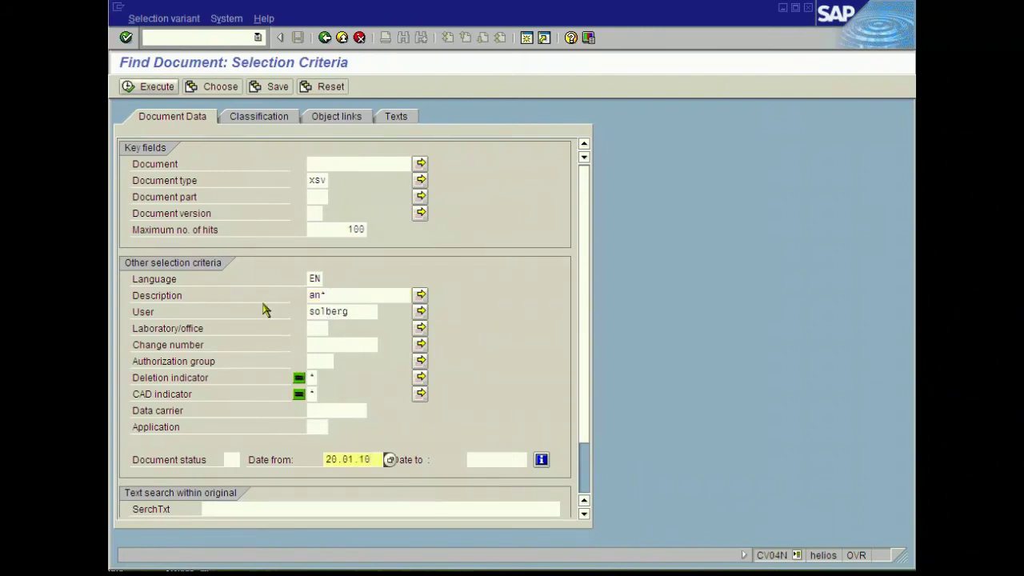
Execute the search, open the hit 1003943, and open its stored DOC original
click(122, 83)
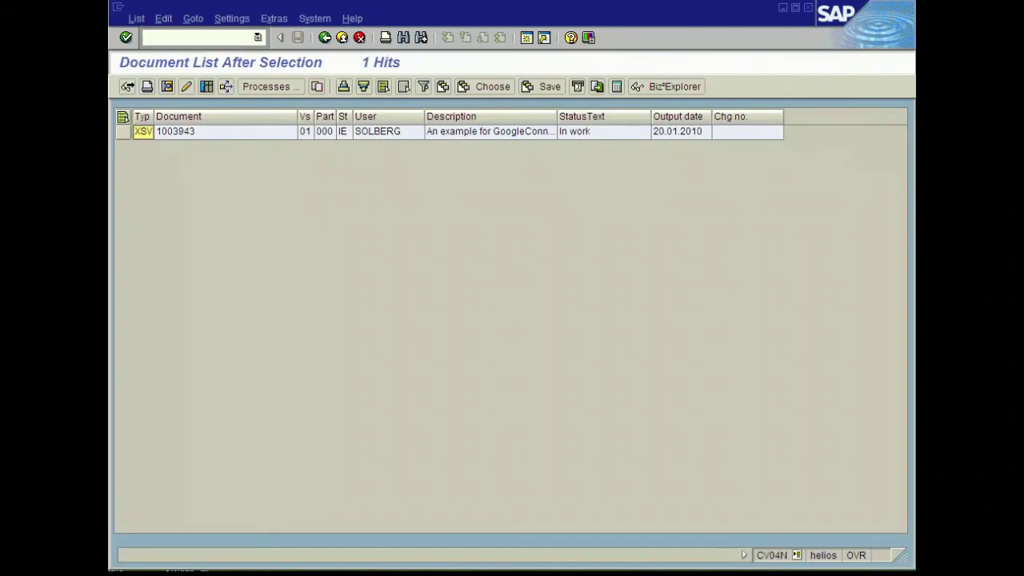
double_click(134, 136)
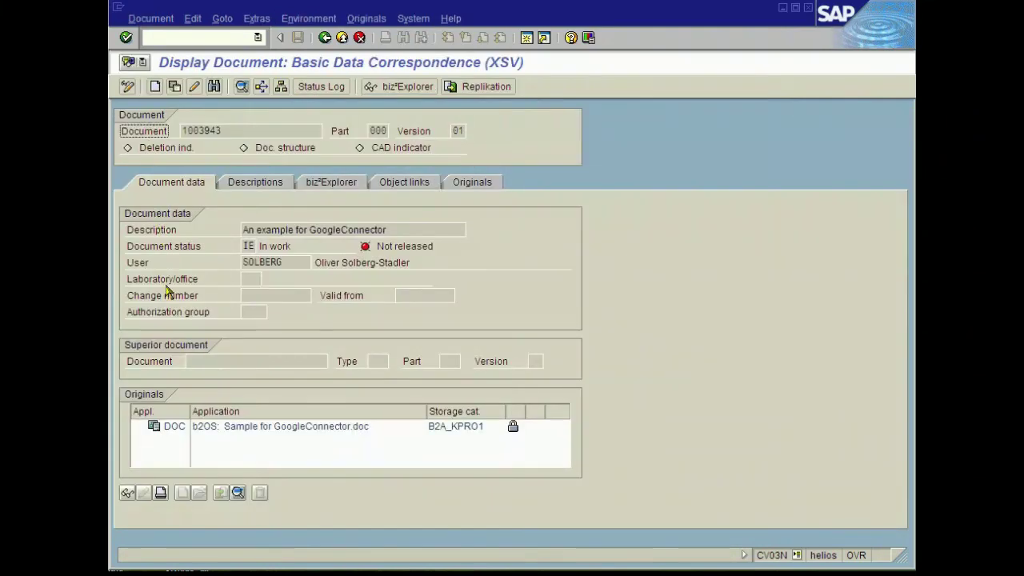
click(172, 427)
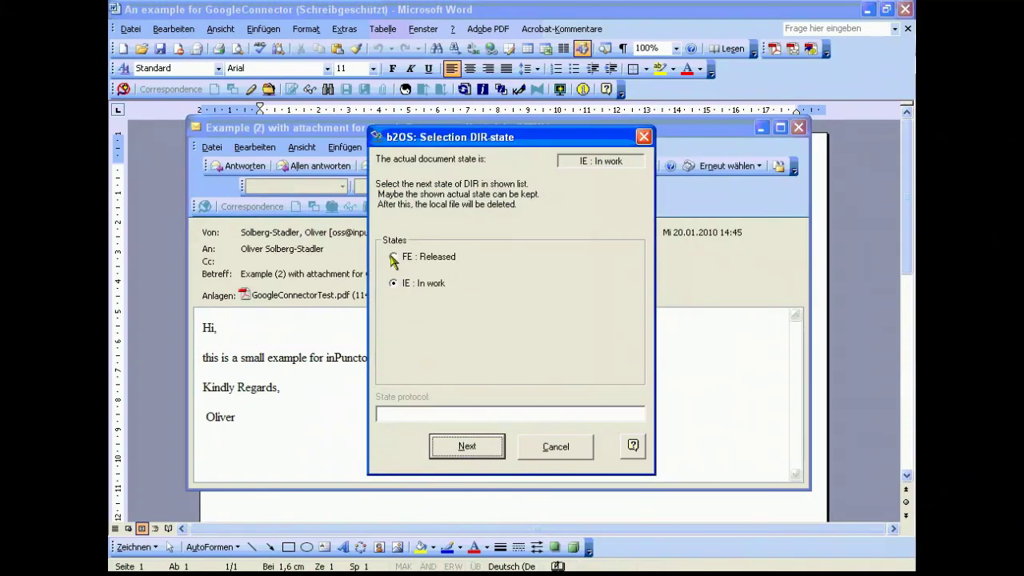
Check in the mail with state FE : Released and description 'My own description'
click(393, 252)
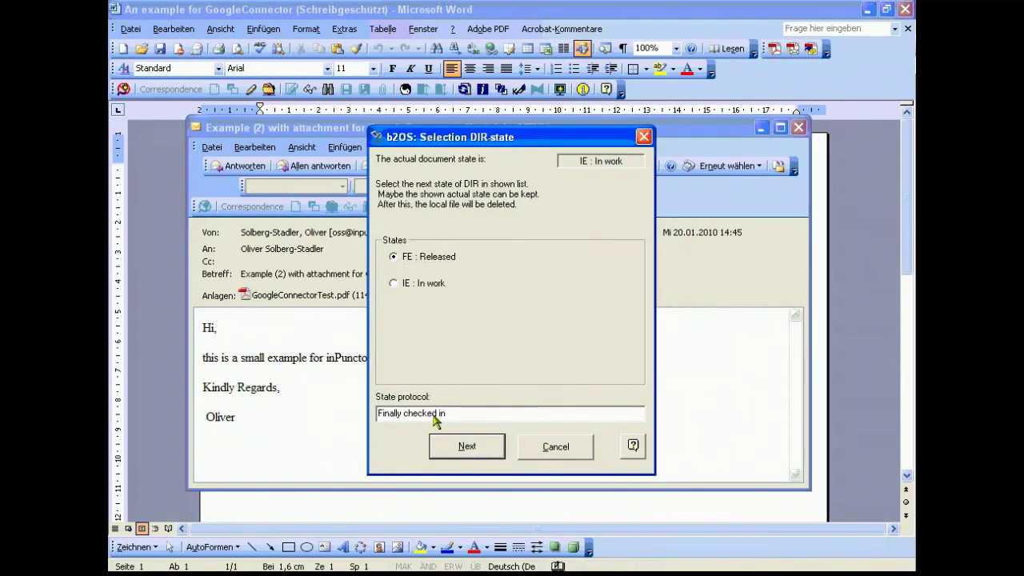
click(454, 446)
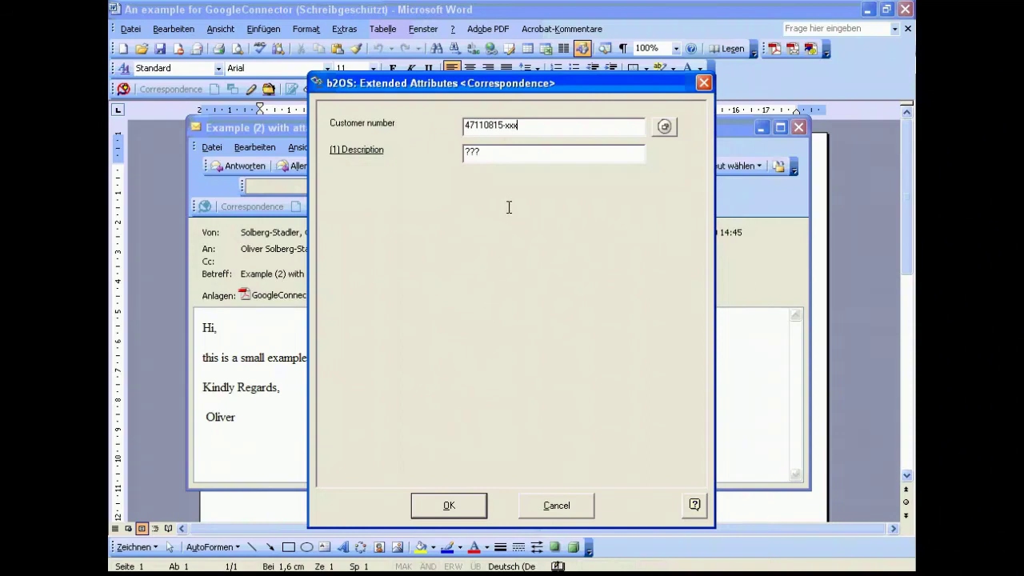
text(My own description)
click(450, 506)
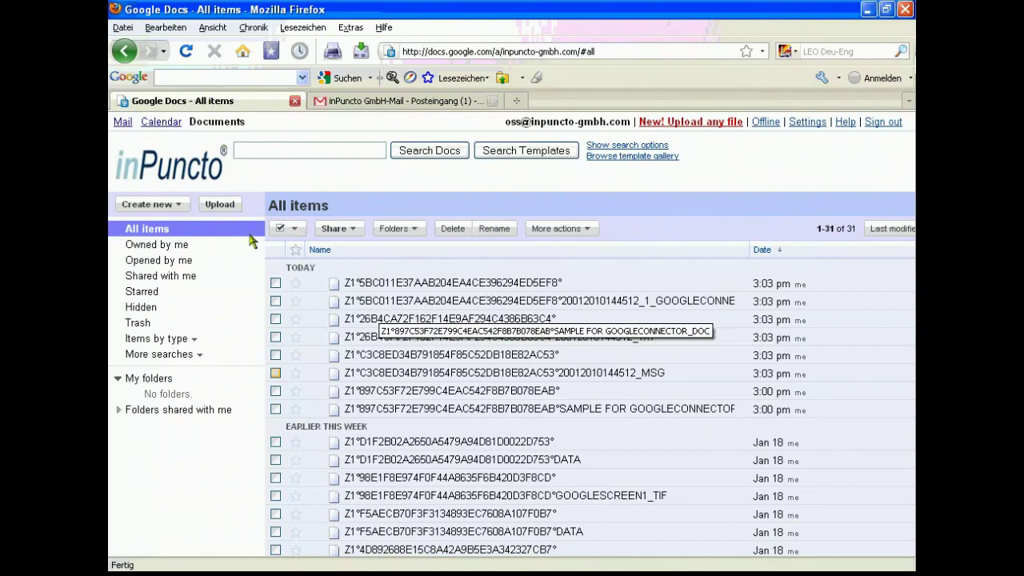
Tick the new _MSG and _TXT entries in the Google Docs All items list
click(275, 373)
click(276, 337)
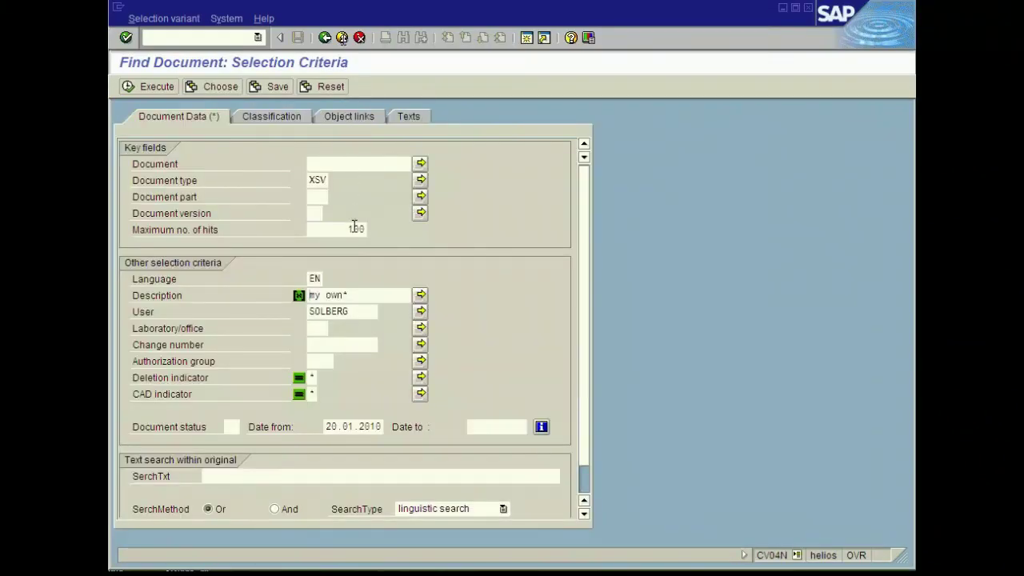
Search XSV documents with description my own* and select the single hit, 1003944
key(Return)
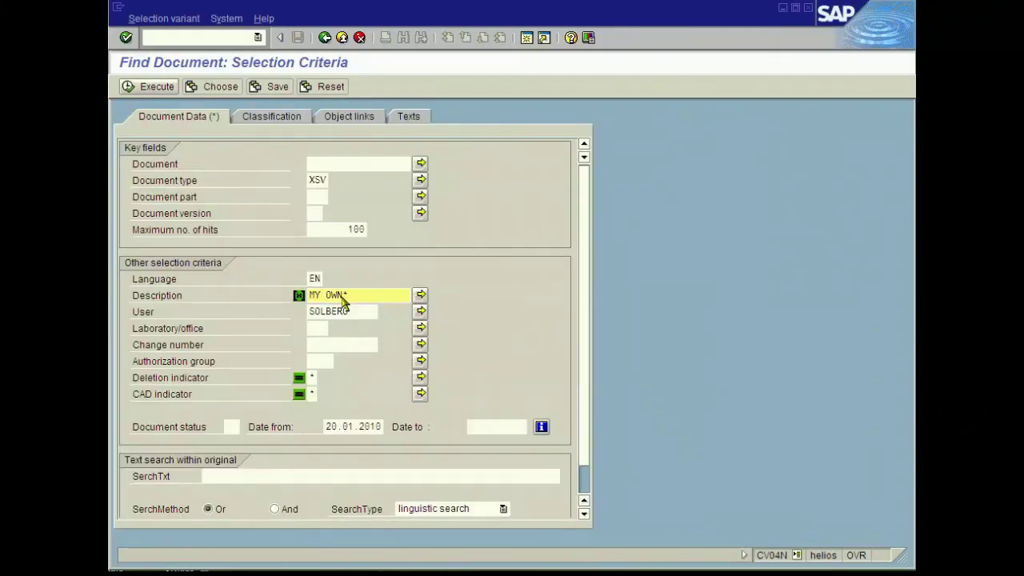
click(133, 83)
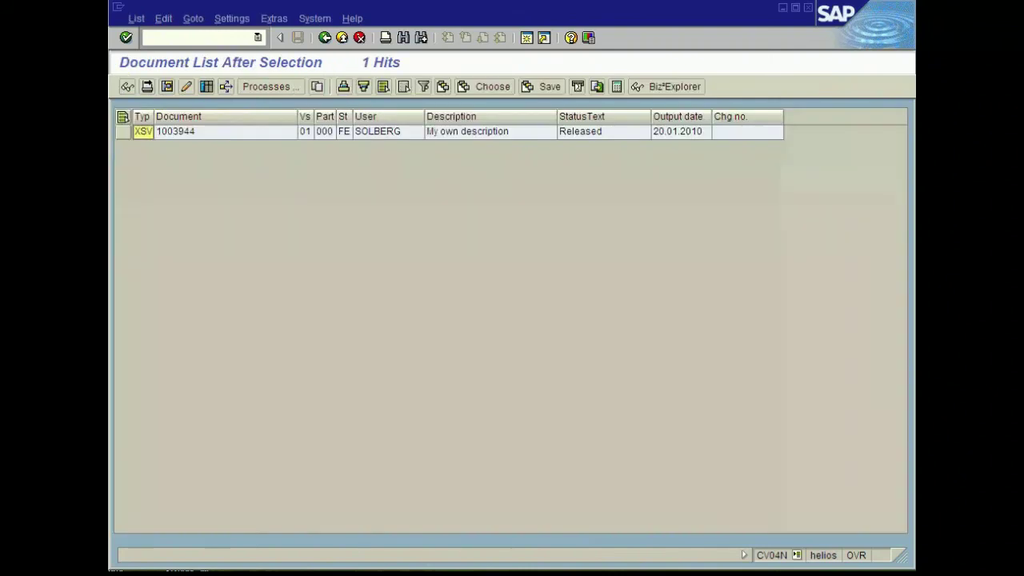
click(124, 133)
Display document 1003944 and select its MSG, TXT and PDF originals in turn
double_click(230, 133)
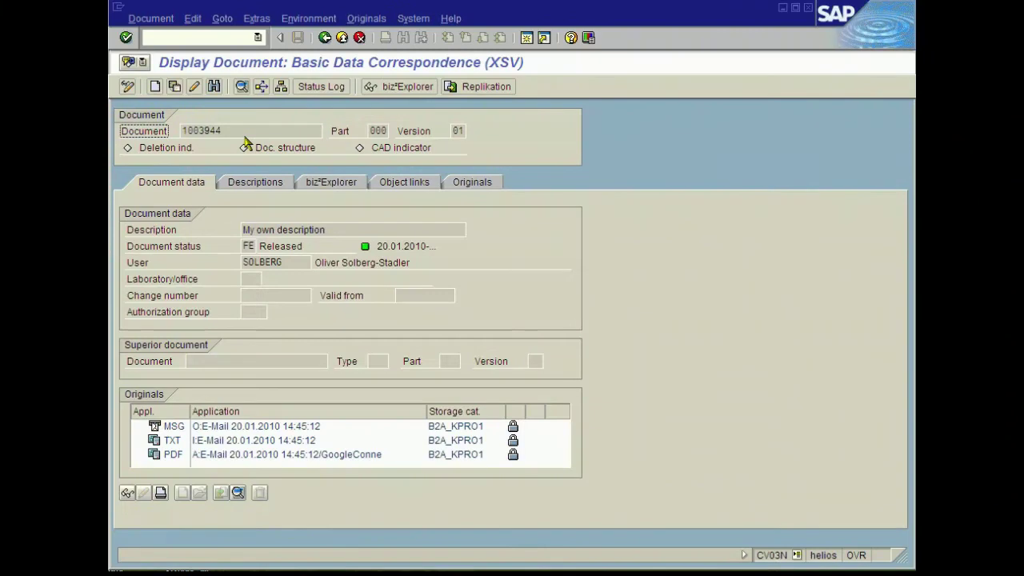
click(248, 425)
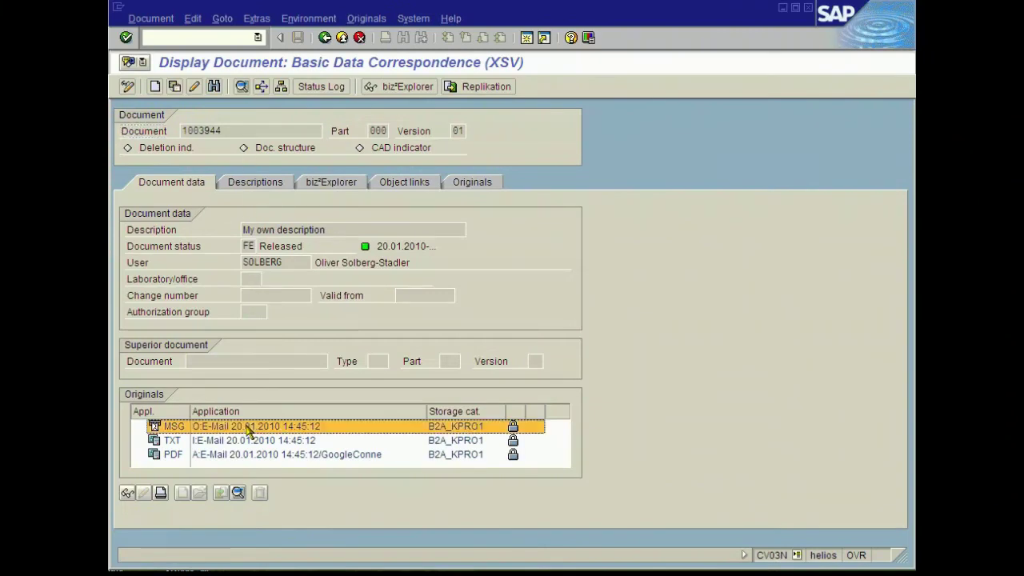
click(297, 442)
click(297, 454)
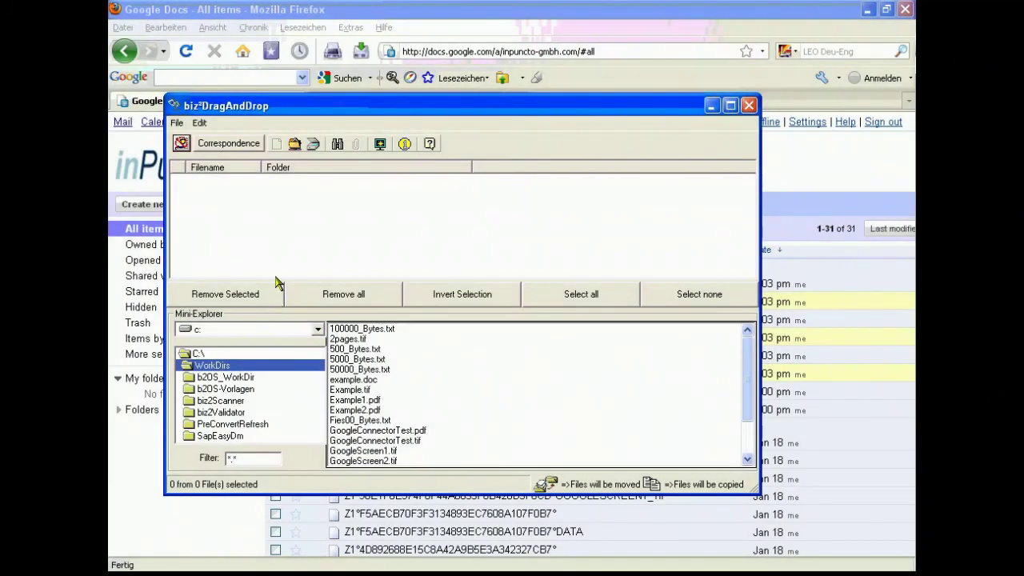
Add GoogleScreen1.tif from C:\WorkDirs to the biz²DragAndDrop check-in list
double_click(367, 452)
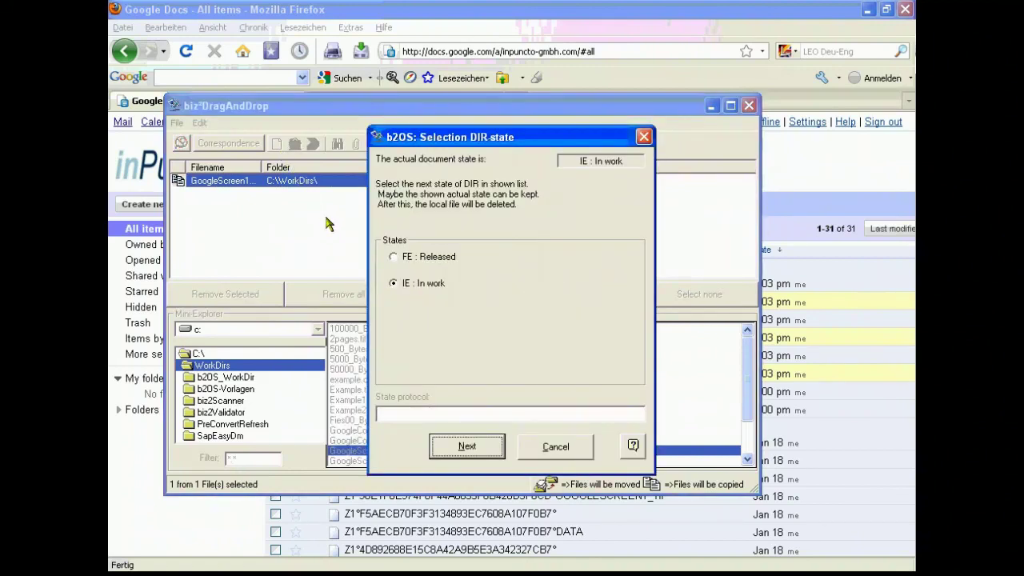
Check in GoogleScreen1.tif as In work with description '2010.01.18 Extra Text', creating document 1003945
click(448, 446)
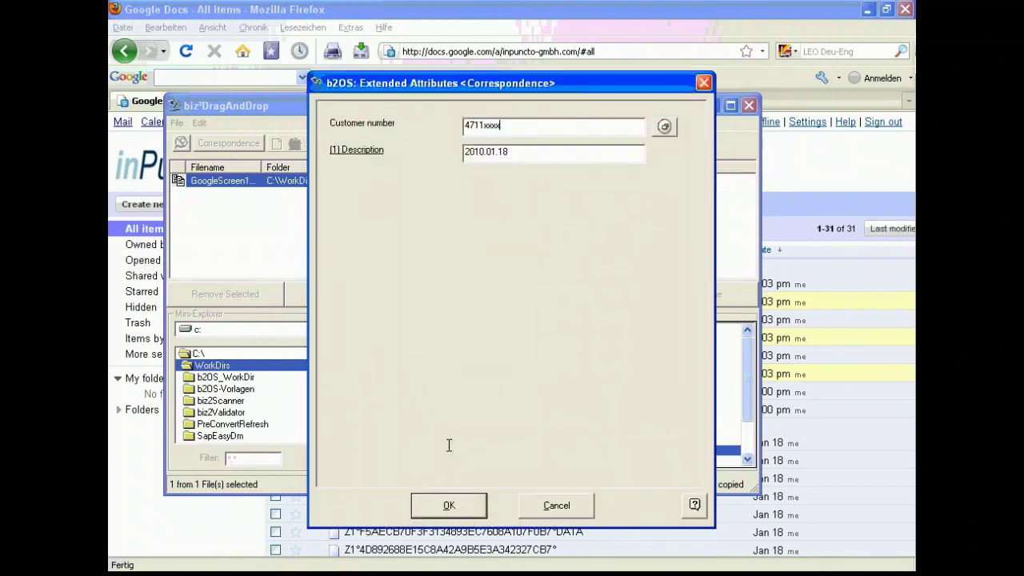
click(483, 155)
text(Extra Text)
click(466, 509)
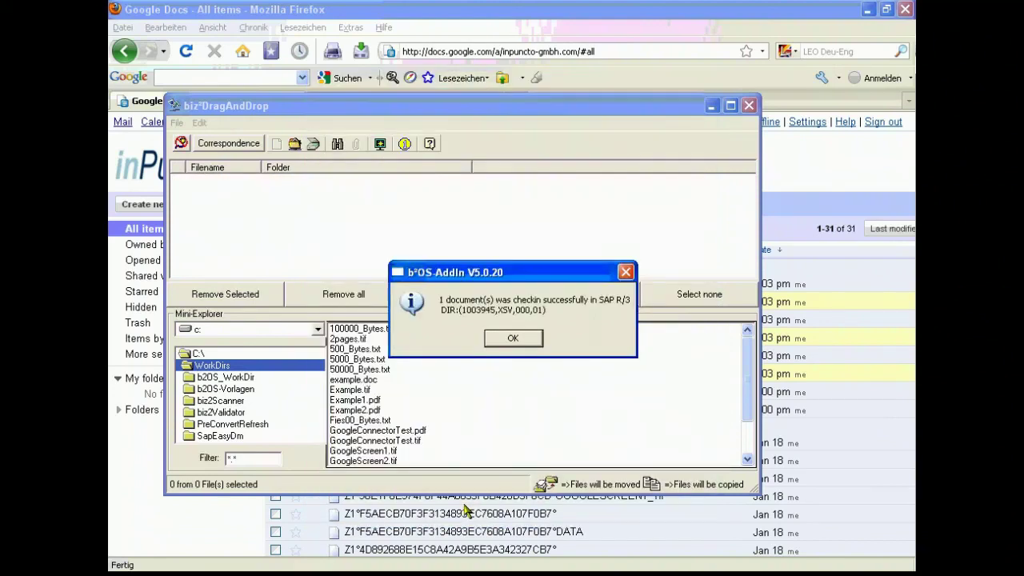
click(513, 339)
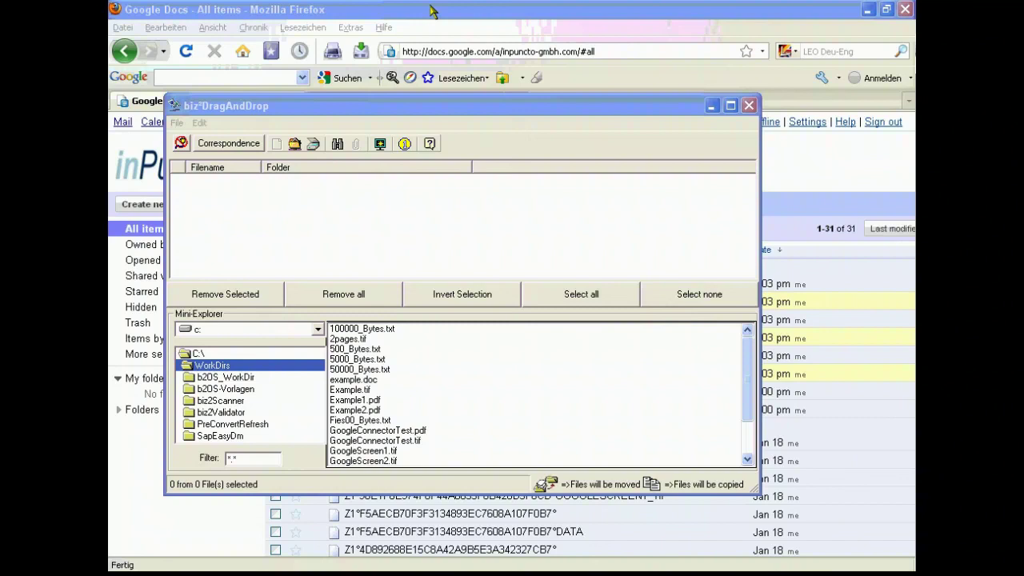
Reload the Google Docs list in Firefox so the GOOGLESCREEN1_TIF entries appear among 33 items
click(430, 11)
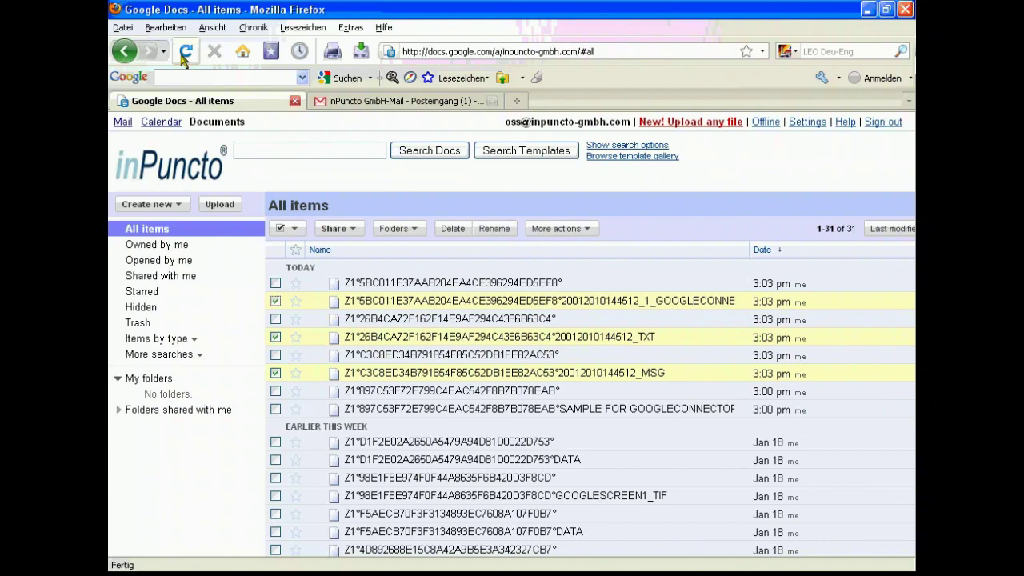
click(185, 54)
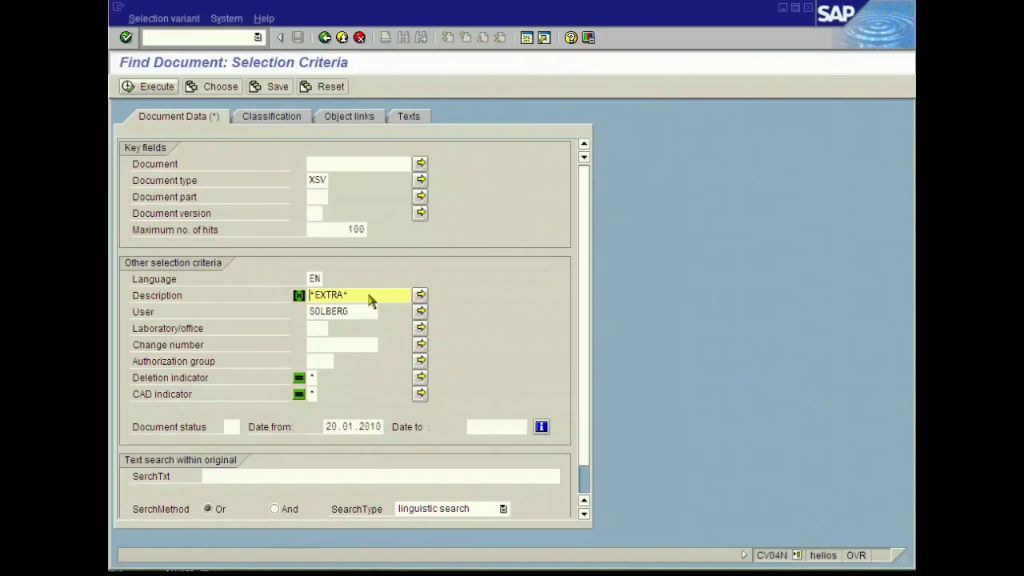
Search SAP for description *EXTRA*, open document 1003945 and select its googlescreen1.tif original
click(170, 90)
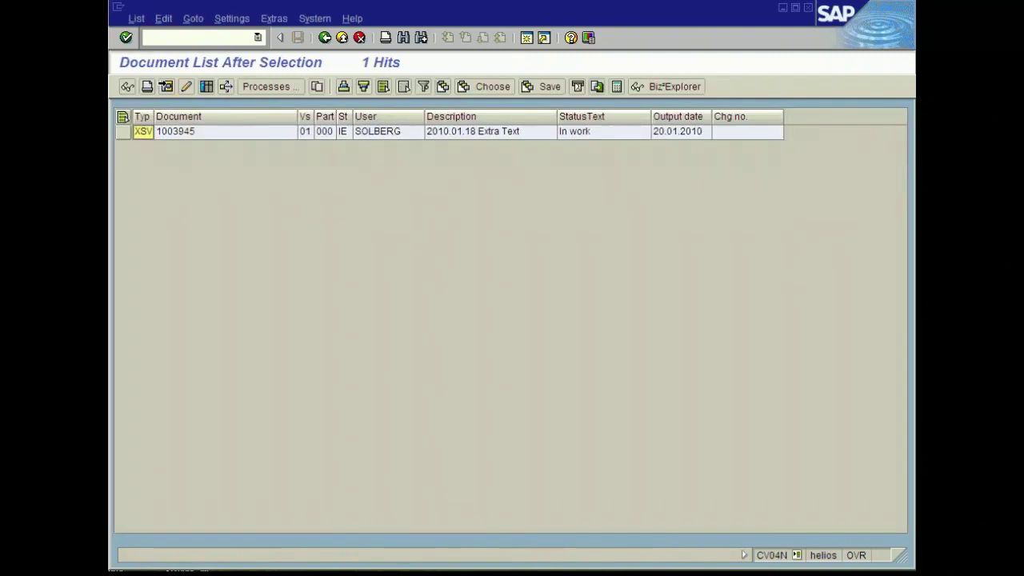
click(123, 134)
double_click(205, 133)
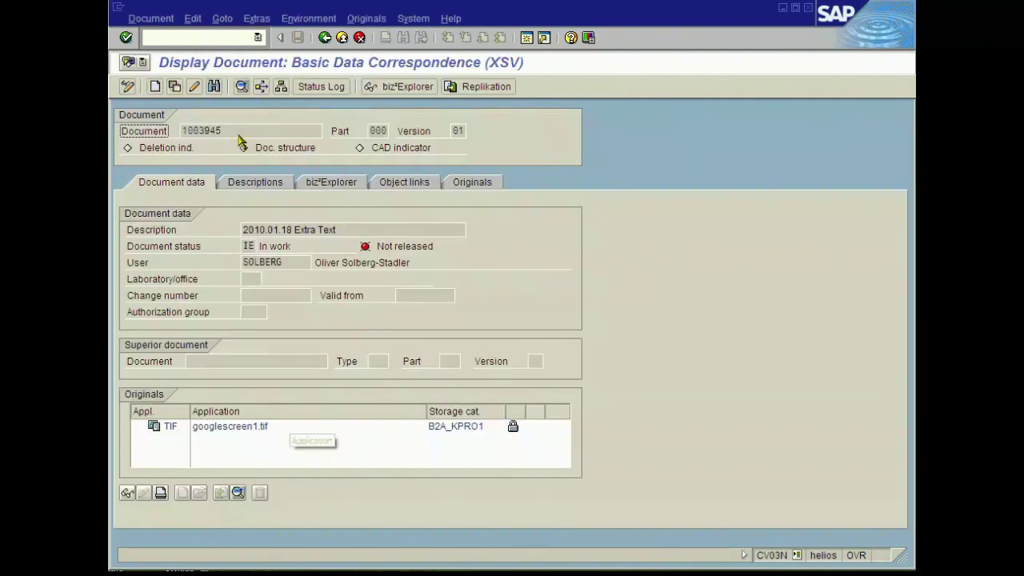
click(224, 430)
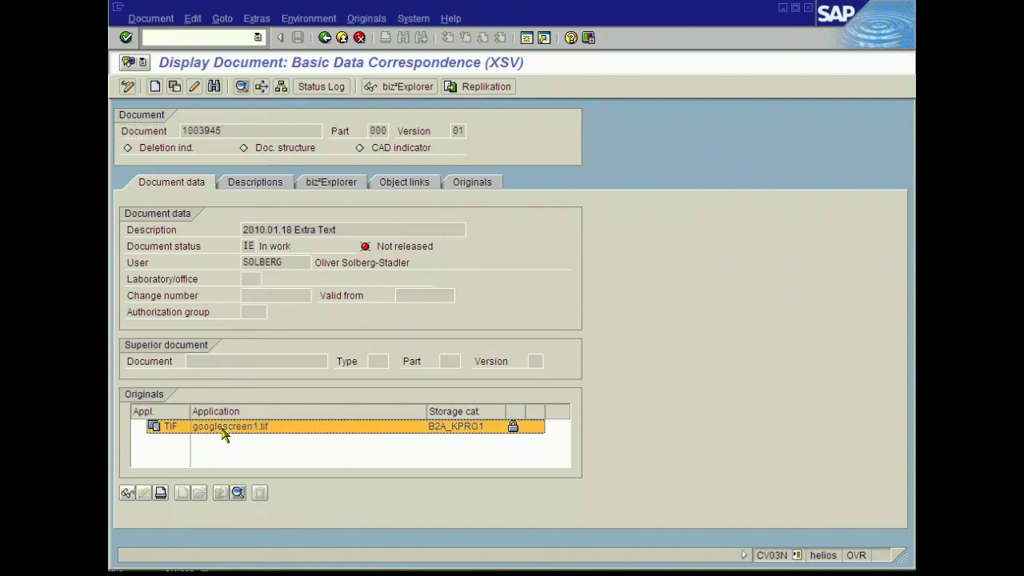